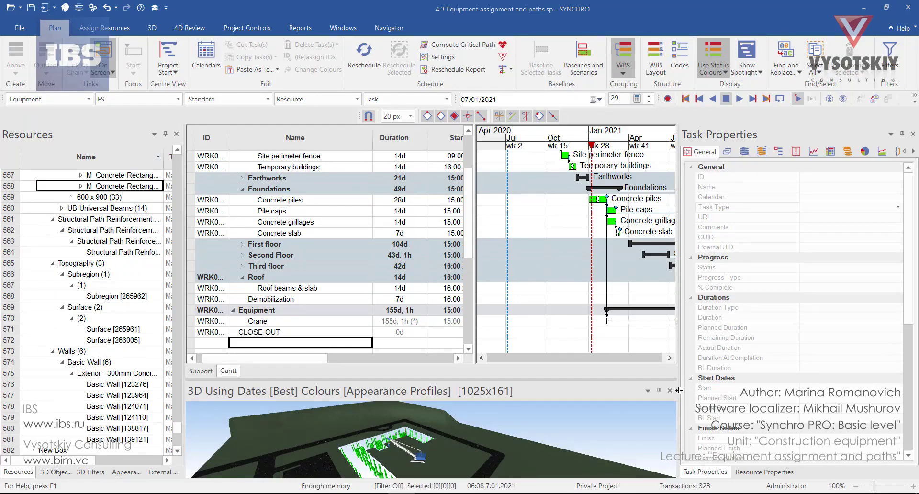
Enlarge the 3D view by reducing the Gantt area, and select the Crane task under Equipment.
{"action": "left_click_drag", "start_coordinate": [679, 390], "coordinate": [737, 391]}
{"action": "left_click_drag", "start_coordinate": [528, 381], "coordinate": [527, 320]}
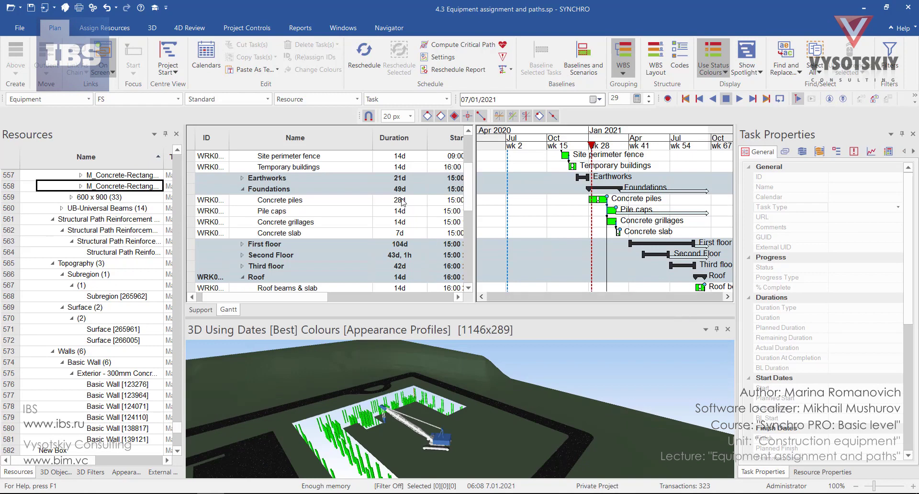
{"action": "scroll", "coordinate": [402, 202], "scroll_direction": "down", "scroll_amount": 5}
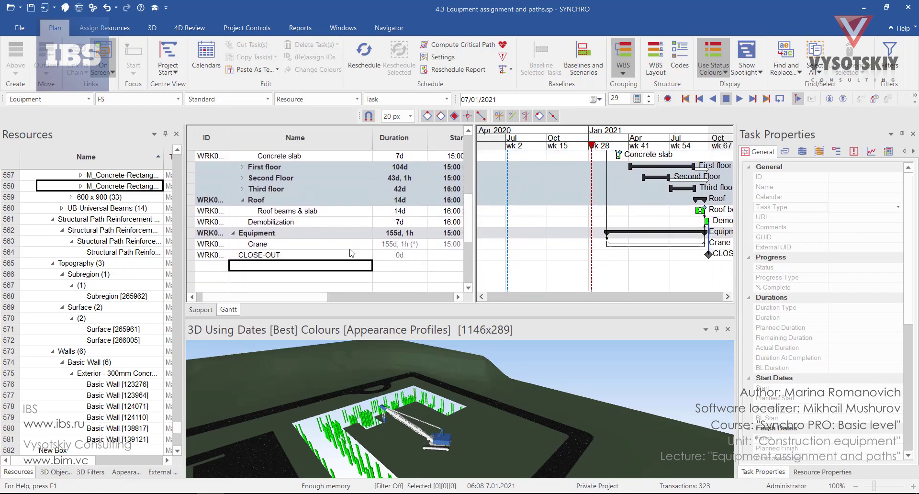
{"action": "left_click", "coordinate": [343, 245]}
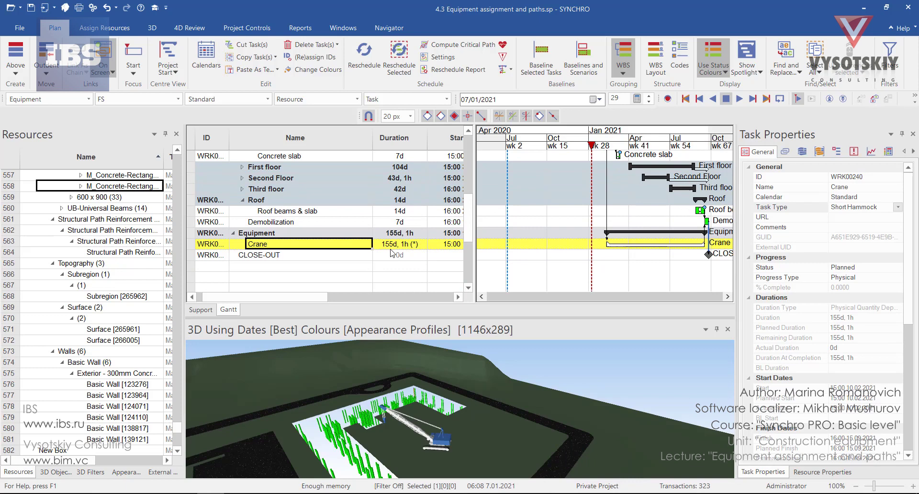
{"action": "left_click_drag", "start_coordinate": [736, 266], "coordinate": [667, 268]}
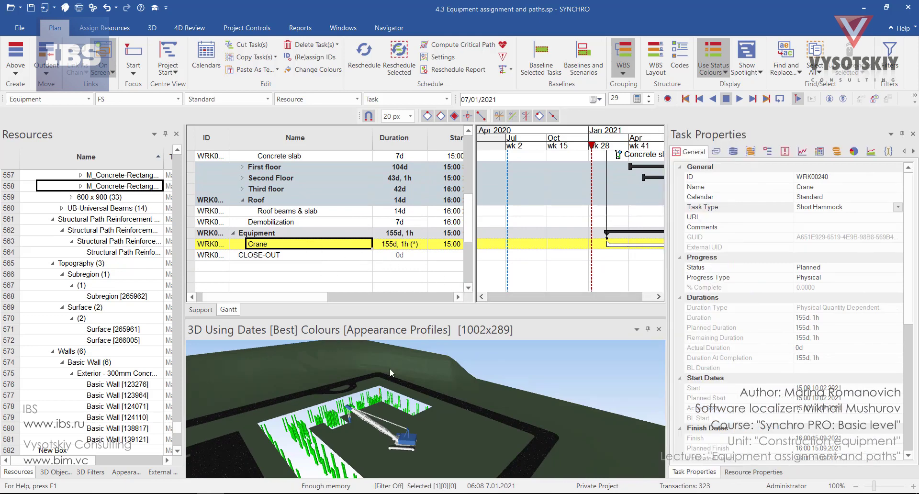
Assign the Mobile Crane 120T 14m-20,5T.dwf resource to the Crane task and move the focus time to January 2021.
{"action": "left_click", "coordinate": [409, 439]}
{"action": "left_click_drag", "start_coordinate": [98, 185], "coordinate": [275, 245]}
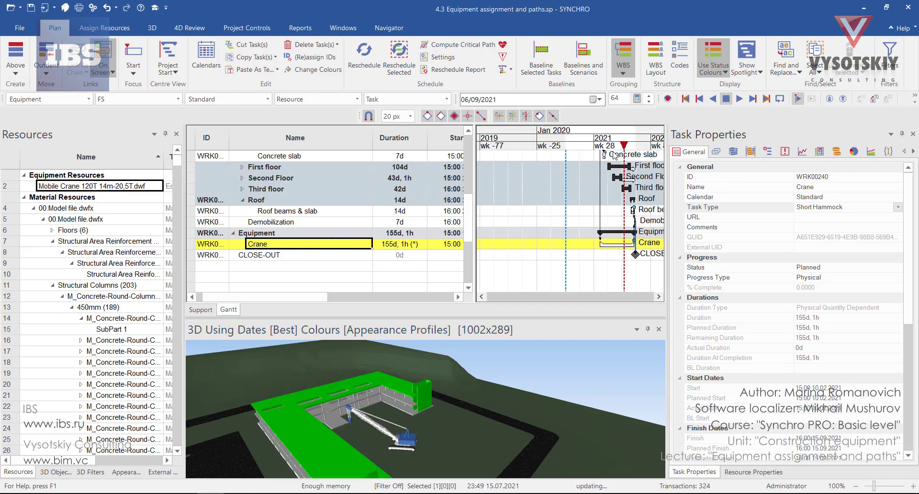
{"action": "mouse_move", "coordinate": [614, 152]}
{"action": "left_mouse_down"}
{"action": "mouse_move", "coordinate": [599, 153]}
{"action": "mouse_move", "coordinate": [630, 168]}
{"action": "mouse_move", "coordinate": [586, 182]}
{"action": "left_mouse_up"}
Remove the resource assignment from the Crane task.
{"action": "right_click", "coordinate": [375, 251]}
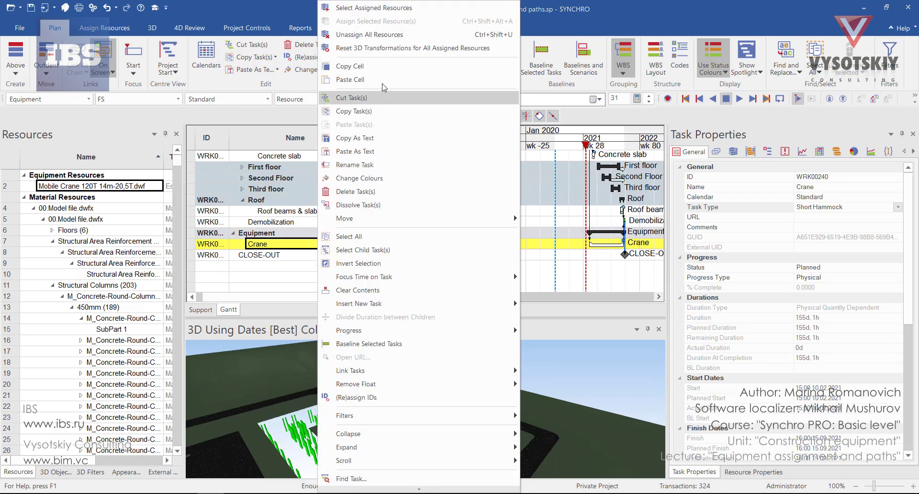
{"action": "left_click", "coordinate": [402, 9]}
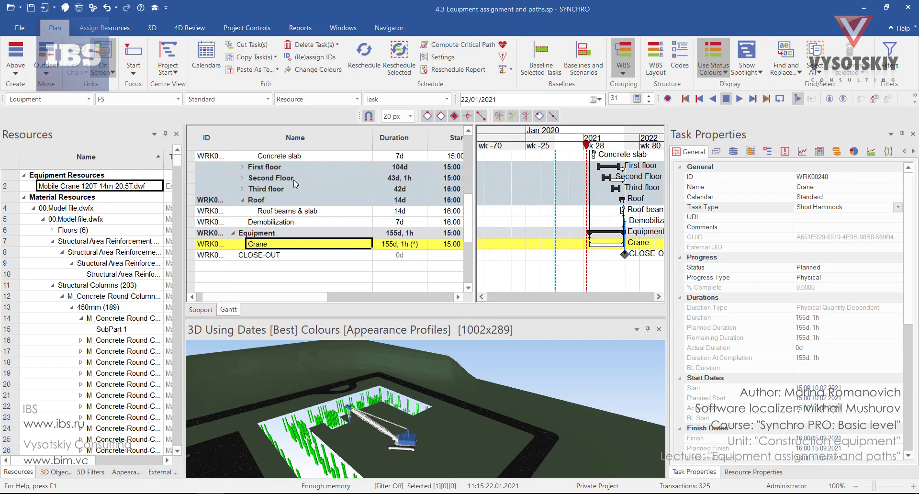
Assign the mobile crane to the Pile caps, Concrete grillages and Concrete slab tasks under Foundations.
{"action": "scroll", "coordinate": [292, 258], "scroll_direction": "up", "scroll_amount": 3}
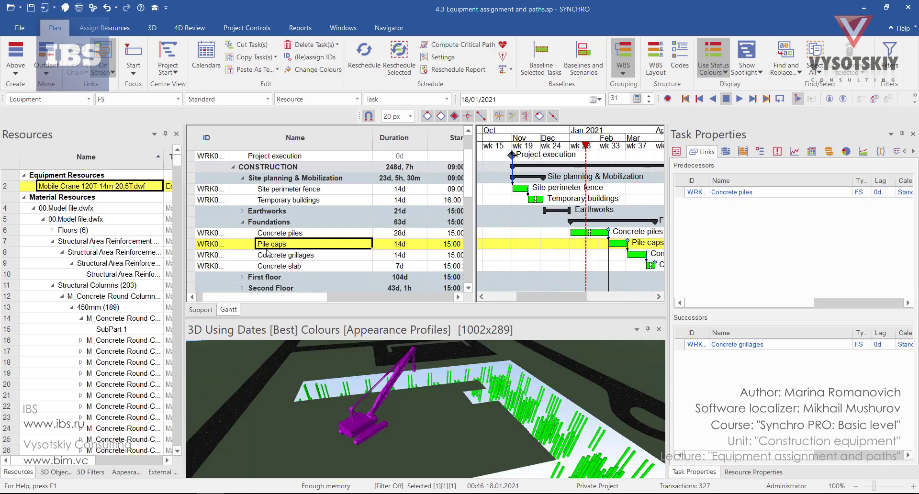
{"action": "left_click", "coordinate": [272, 266], "text": "shift"}
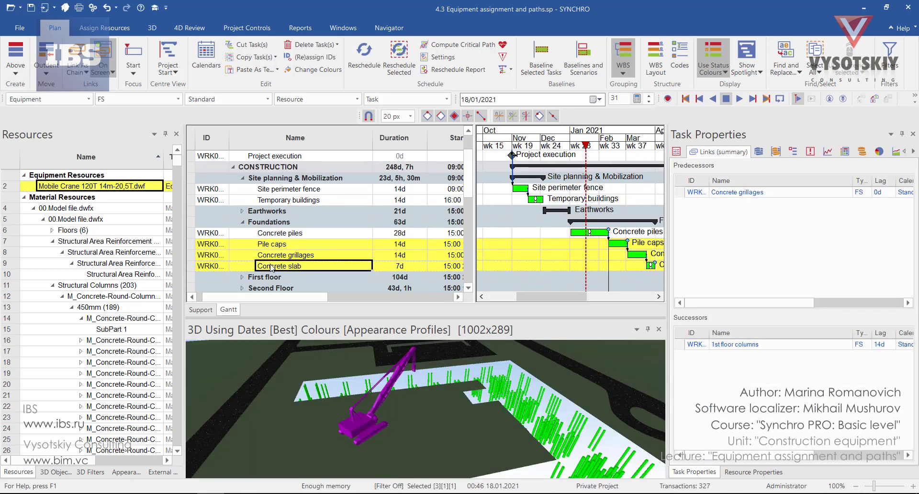
{"action": "right_click", "coordinate": [362, 420]}
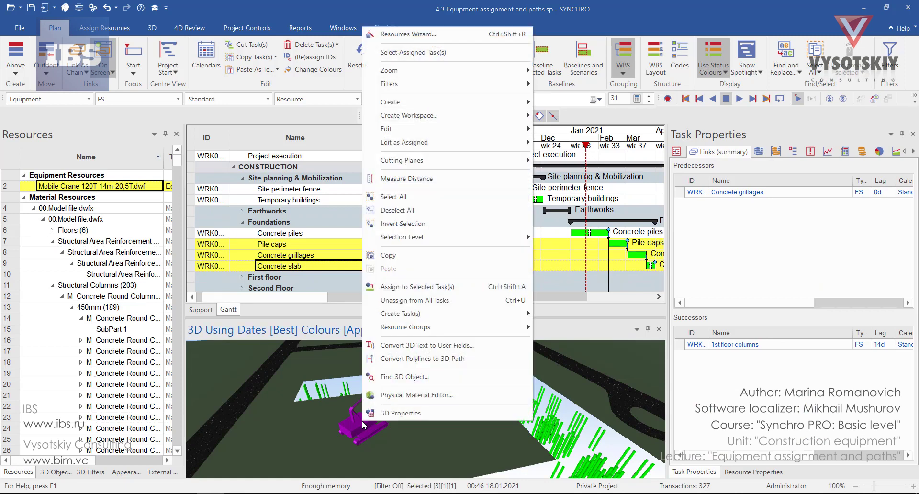
{"action": "left_click", "coordinate": [392, 287]}
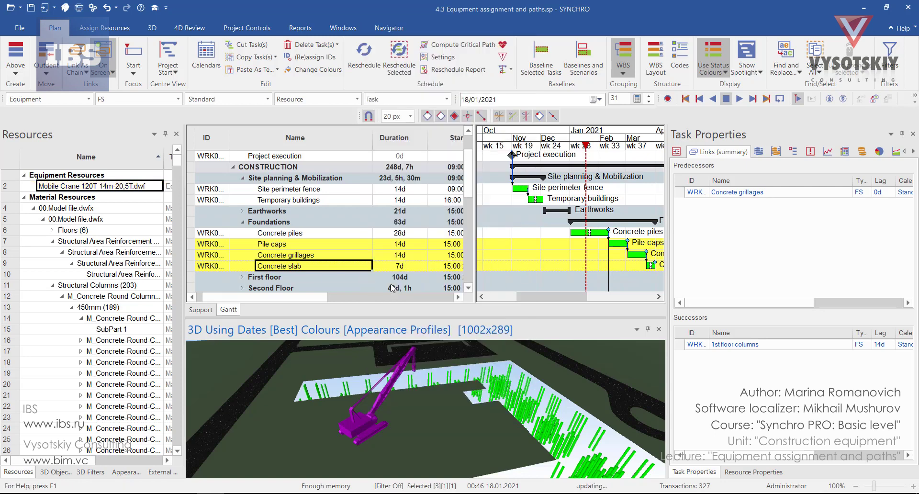
Edit the crane as assigned to the Concrete piles task with Edit Resource (simple), and move it beside the piled area.
{"action": "left_click", "coordinate": [364, 429]}
{"action": "right_click", "coordinate": [363, 427]}
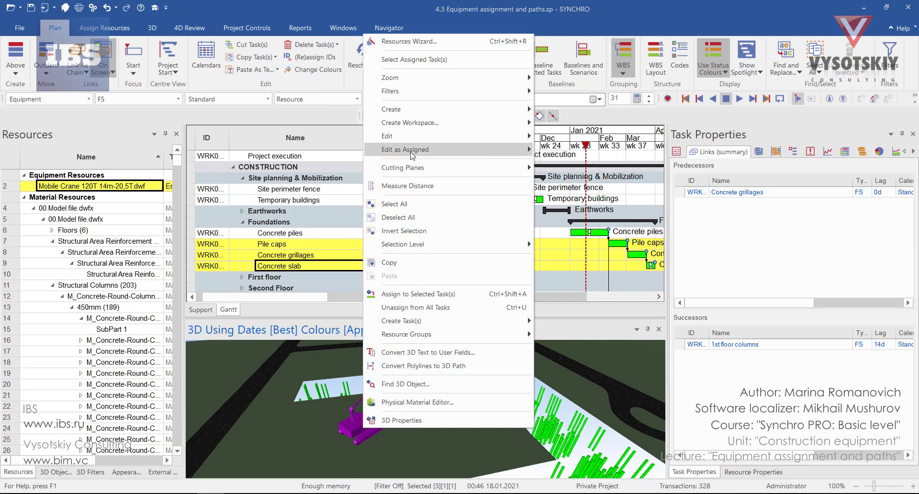
{"action": "mouse_move", "coordinate": [413, 155]}
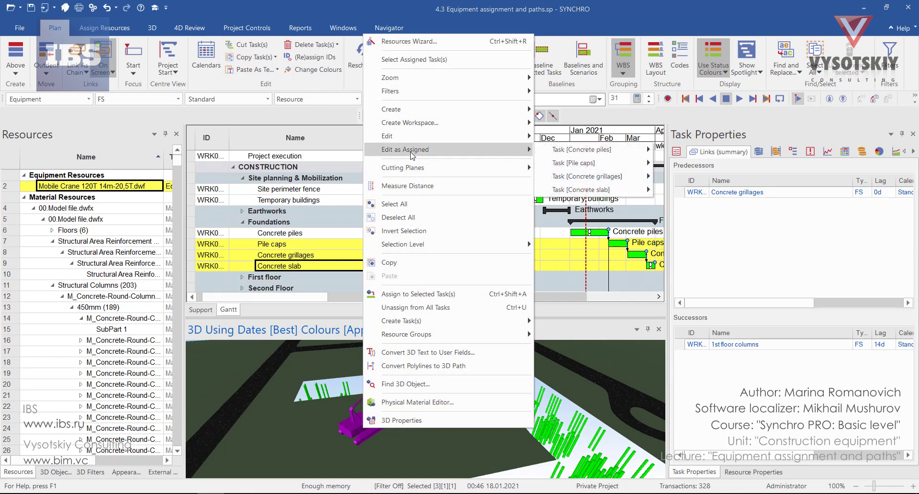
{"action": "mouse_move", "coordinate": [538, 153]}
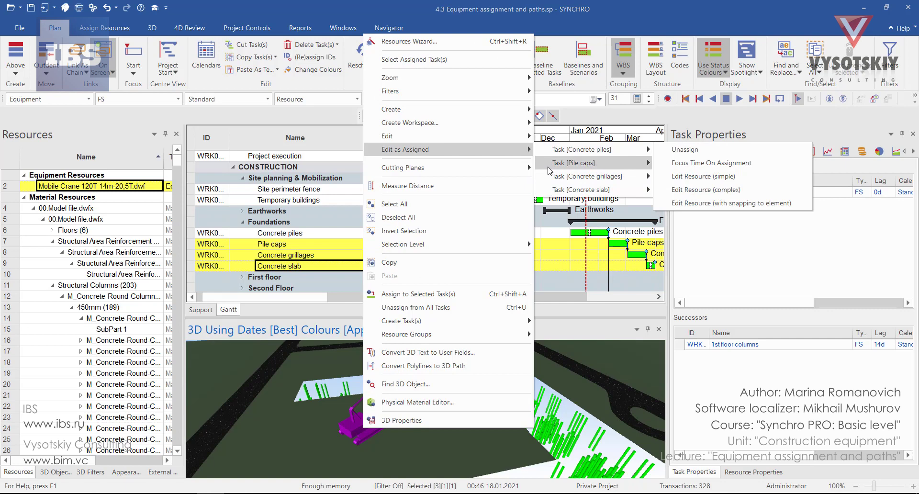
{"action": "mouse_move", "coordinate": [554, 175]}
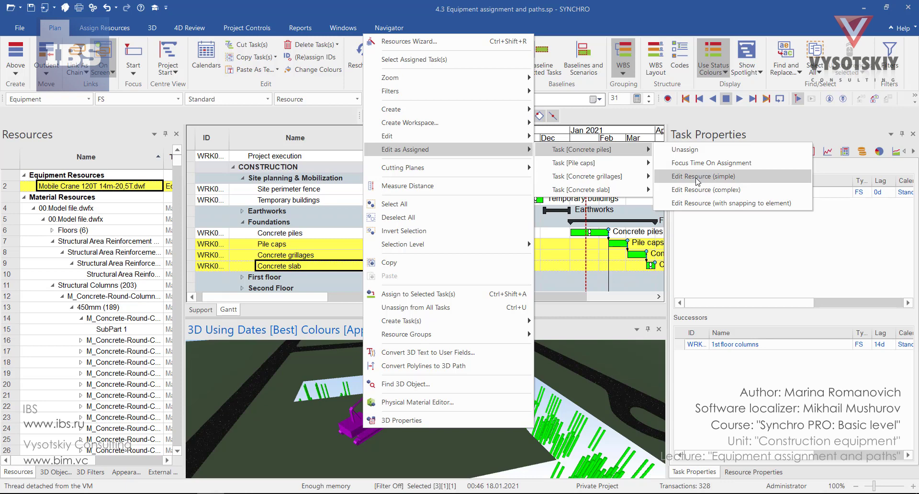
{"action": "left_click", "coordinate": [697, 177]}
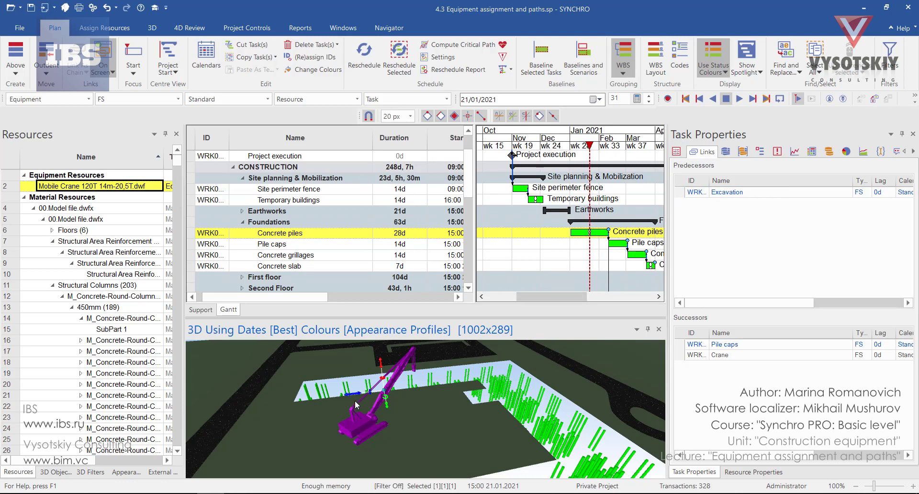
{"action": "middle_click_drag", "start_coordinate": [356, 414], "coordinate": [395, 405]}
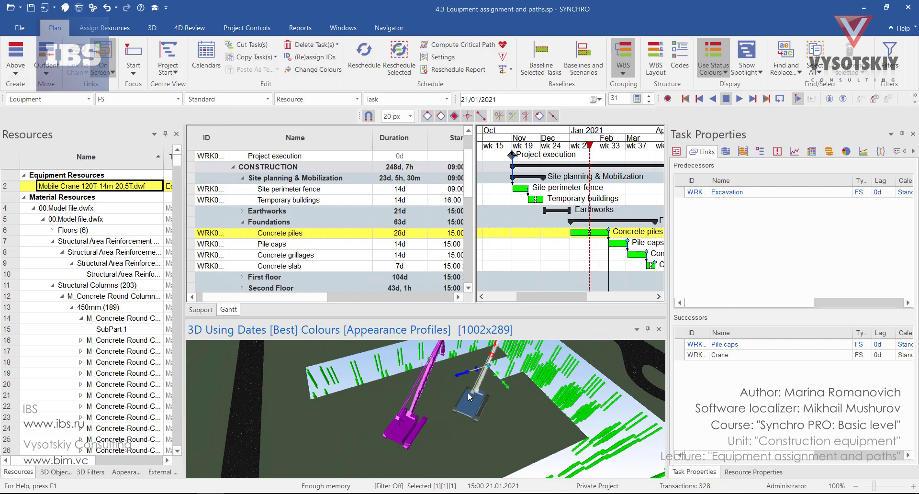
{"action": "middle_click_drag", "start_coordinate": [513, 375], "coordinate": [477, 384]}
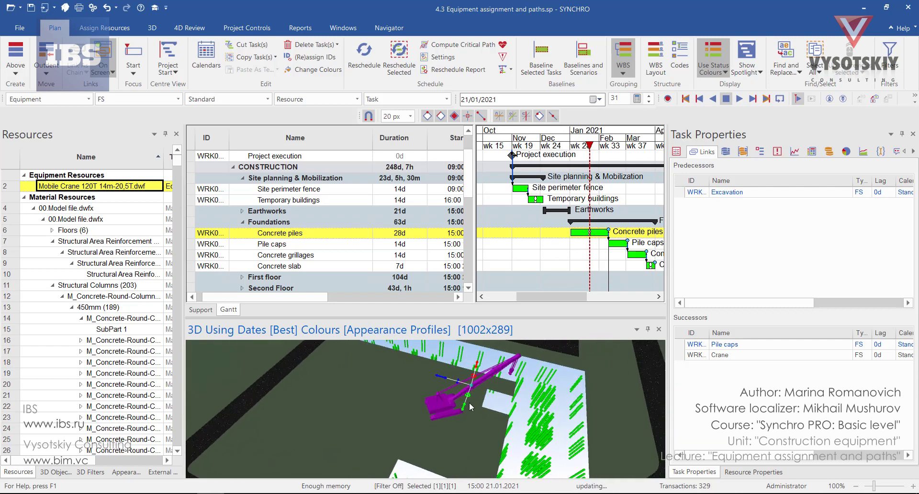
Rotate the crane's Concrete piles placement so its boom reaches over the piles, and fine-tune its position.
{"action": "mouse_move", "coordinate": [474, 376]}
{"action": "left_mouse_down"}
{"action": "mouse_move", "coordinate": [452, 439]}
{"action": "mouse_move", "coordinate": [438, 363]}
{"action": "mouse_move", "coordinate": [462, 387]}
{"action": "left_mouse_up"}
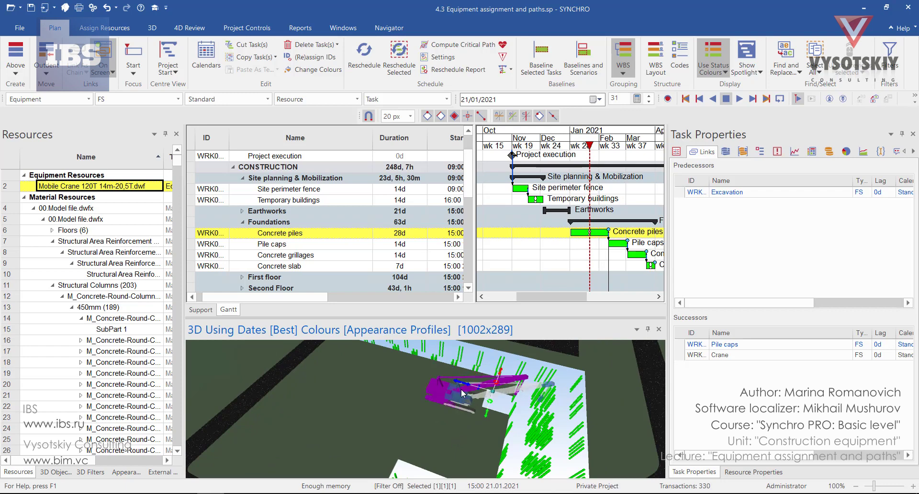
{"action": "left_click_drag", "start_coordinate": [486, 415], "coordinate": [480, 453]}
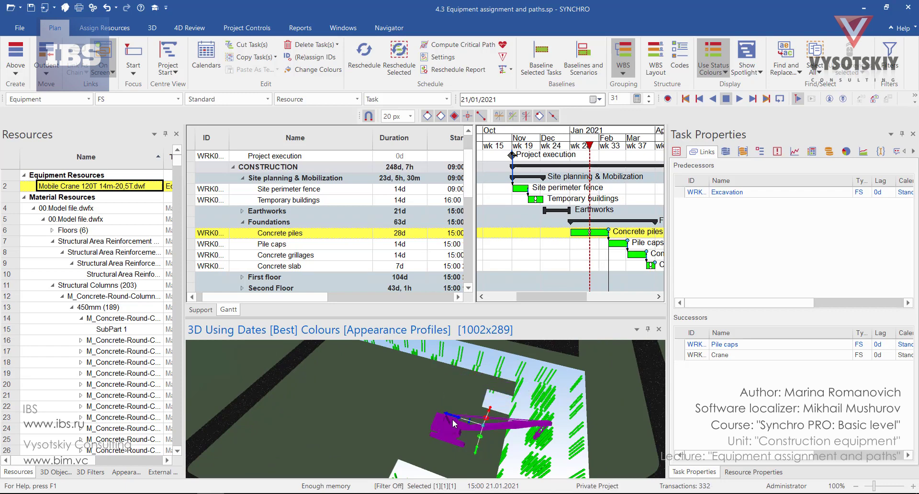
{"action": "left_click_drag", "start_coordinate": [453, 419], "coordinate": [476, 431]}
{"action": "middle_click_drag", "start_coordinate": [467, 464], "coordinate": [532, 426]}
{"action": "scroll", "coordinate": [411, 455], "scroll_direction": "down", "scroll_amount": 4}
{"action": "middle_click_drag", "start_coordinate": [411, 456], "coordinate": [526, 404]}
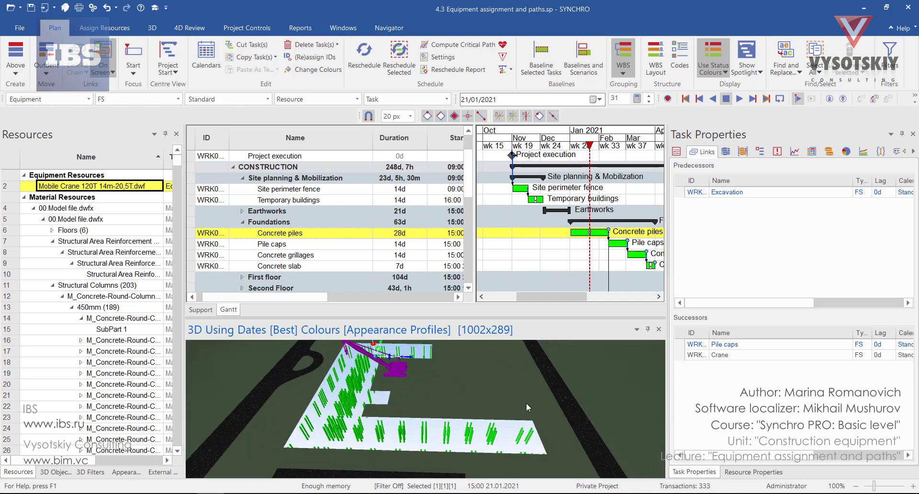
Advance the focus time to 18/02/2021 and open the crane's Pile caps assignment with Edit Resource (simple).
{"action": "left_click", "coordinate": [458, 361]}
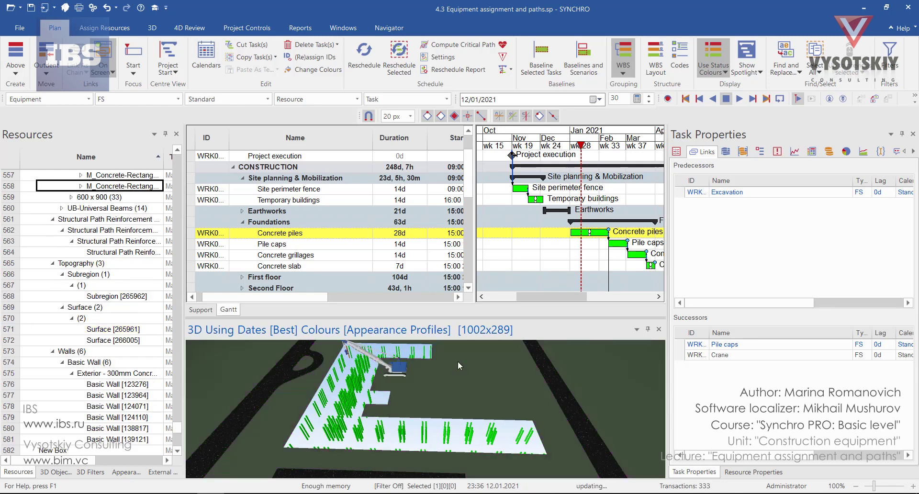
{"action": "mouse_move", "coordinate": [580, 147]}
{"action": "left_mouse_down"}
{"action": "mouse_move", "coordinate": [609, 149]}
{"action": "mouse_move", "coordinate": [616, 163]}
{"action": "left_mouse_up"}
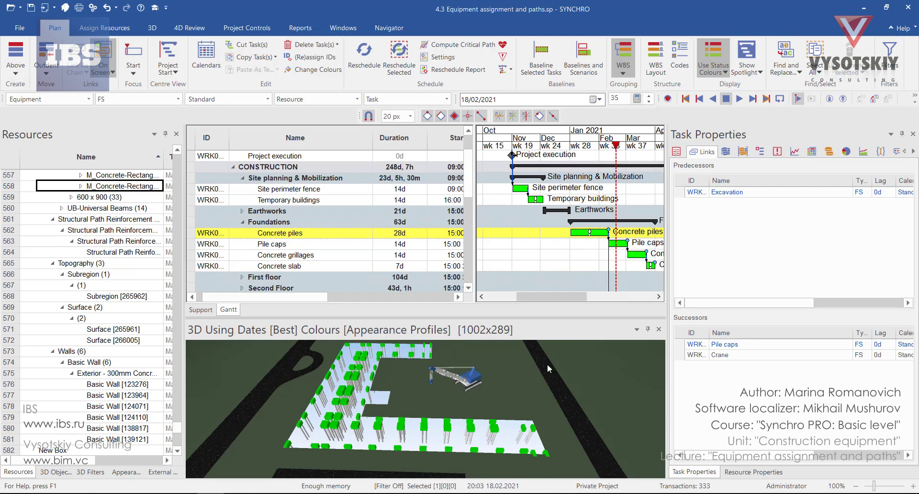
{"action": "left_click", "coordinate": [473, 389]}
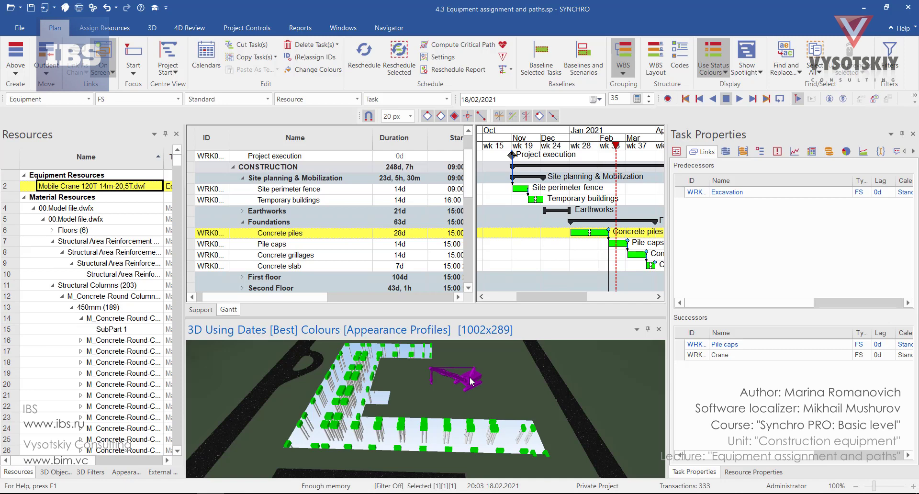
{"action": "right_click", "coordinate": [472, 382]}
{"action": "mouse_move", "coordinate": [589, 116]}
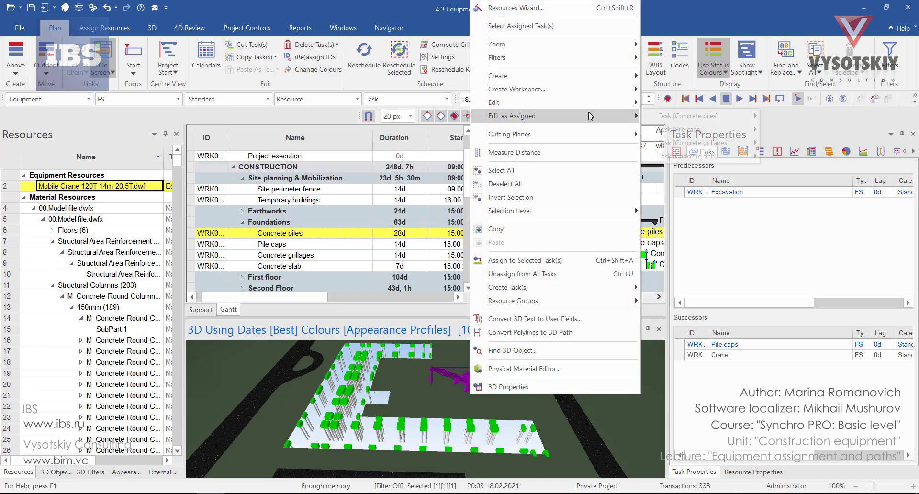
{"action": "mouse_move", "coordinate": [675, 130]}
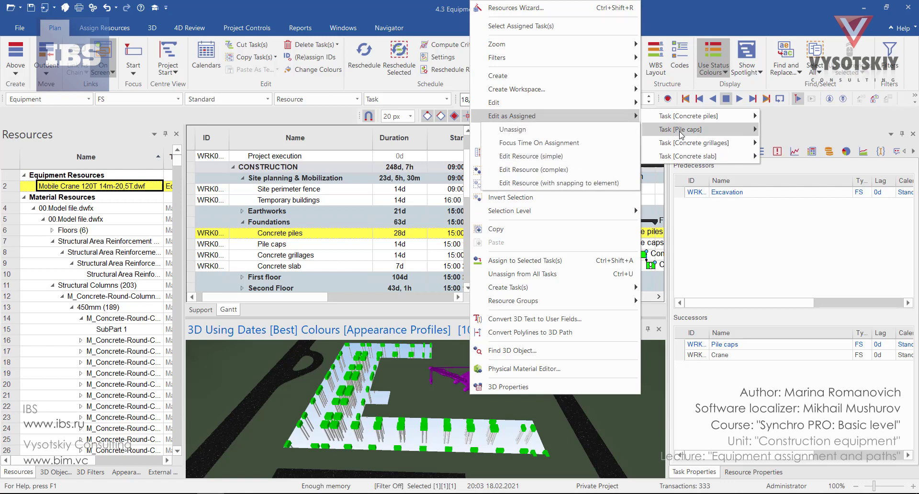
{"action": "left_click", "coordinate": [591, 159]}
Move and rotate the crane for Pile caps so its boom points over the caps along the building's long wing.
{"action": "left_click_drag", "start_coordinate": [494, 376], "coordinate": [481, 375]}
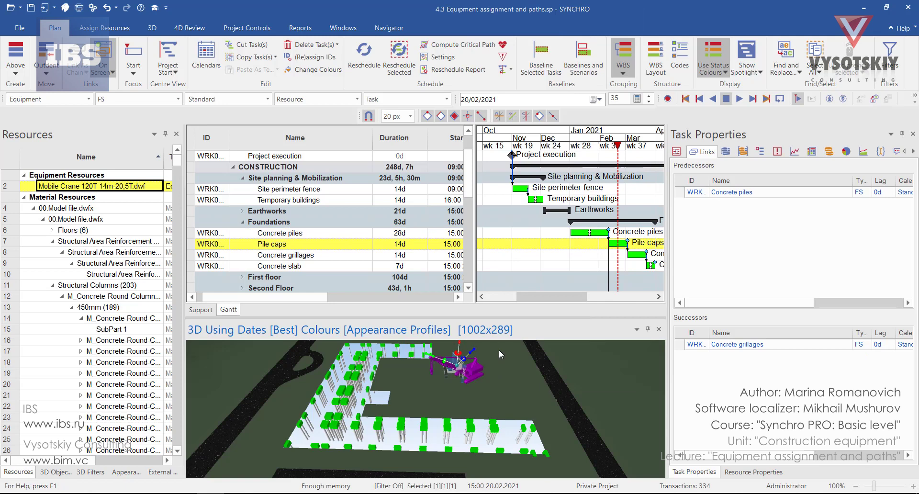
{"action": "middle_click_drag", "start_coordinate": [499, 350], "coordinate": [445, 364]}
{"action": "left_click_drag", "start_coordinate": [484, 373], "coordinate": [459, 383]}
{"action": "middle_click_drag", "start_coordinate": [460, 383], "coordinate": [435, 413]}
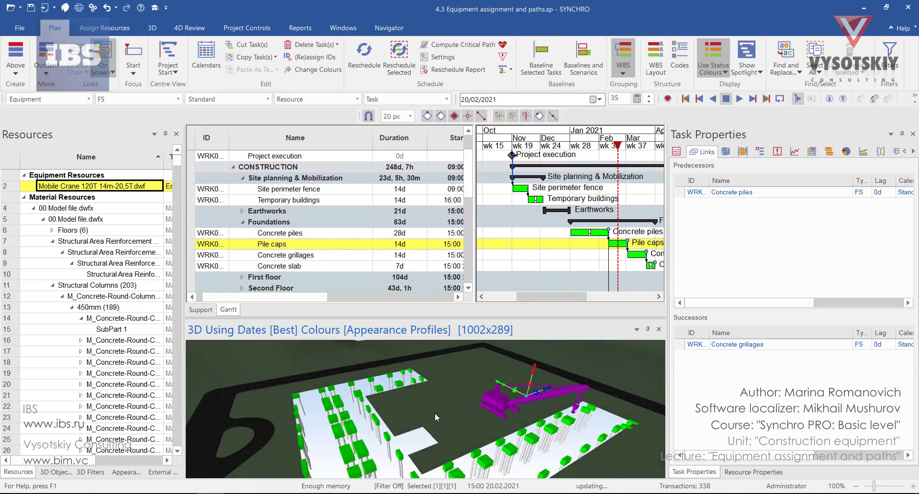
{"action": "left_click", "coordinate": [446, 369]}
Edit the crane as assigned to the Concrete grillages task and reposition it beside the foundations.
{"action": "left_click", "coordinate": [500, 401]}
{"action": "right_click", "coordinate": [506, 402]}
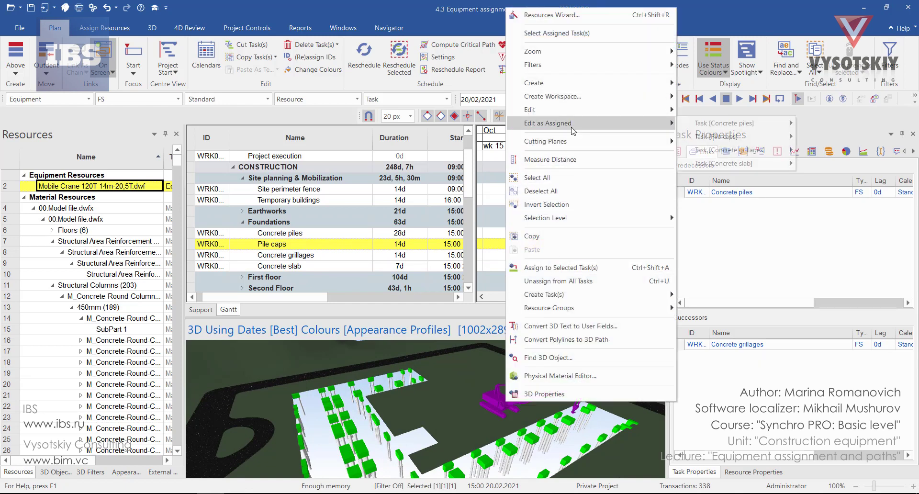
{"action": "mouse_move", "coordinate": [729, 151]}
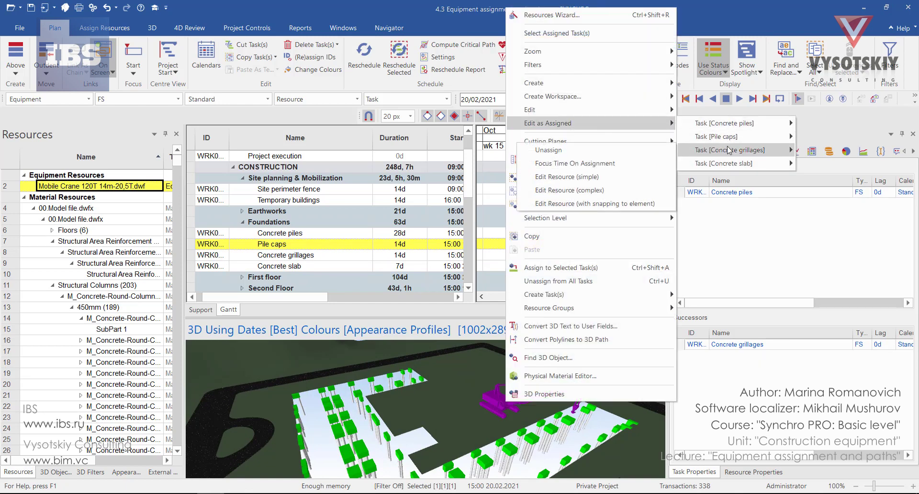
{"action": "left_click", "coordinate": [575, 163]}
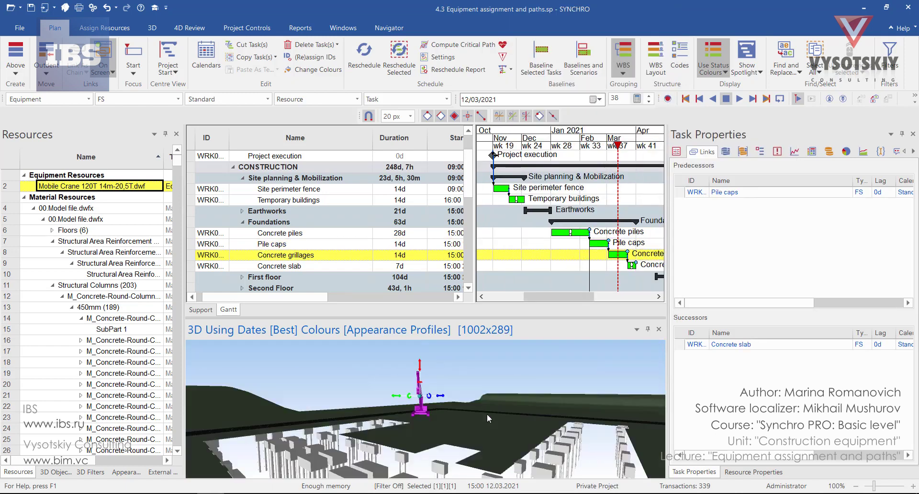
{"action": "left_click", "coordinate": [416, 405]}
Edit the crane as assigned to the Concrete slab task with Edit Resource (simple), and reposition it beside the slab.
{"action": "right_click", "coordinate": [415, 404]}
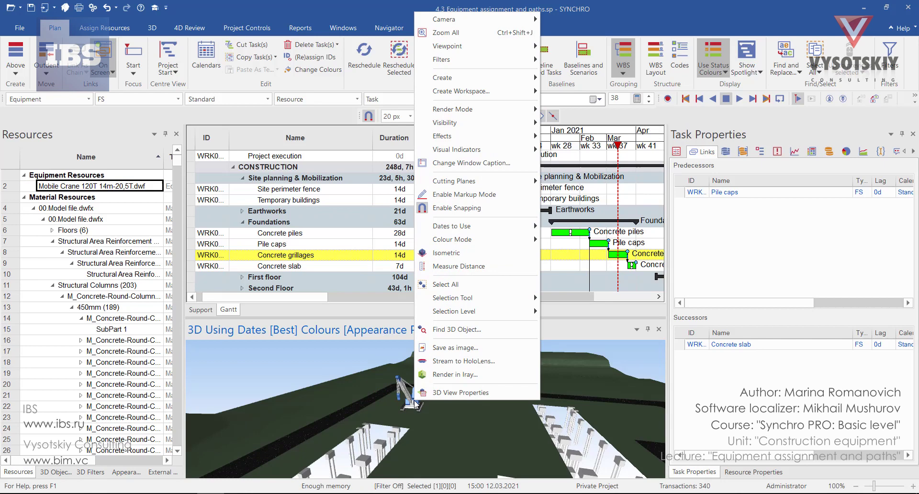
{"action": "left_click", "coordinate": [413, 407]}
{"action": "right_click", "coordinate": [413, 407]}
{"action": "mouse_move", "coordinate": [479, 125]}
{"action": "mouse_move", "coordinate": [644, 166]}
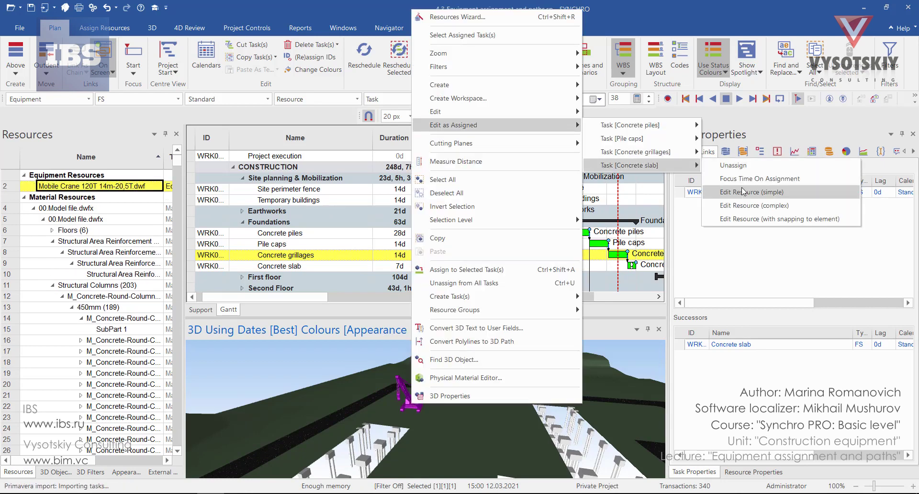
{"action": "left_click", "coordinate": [761, 192]}
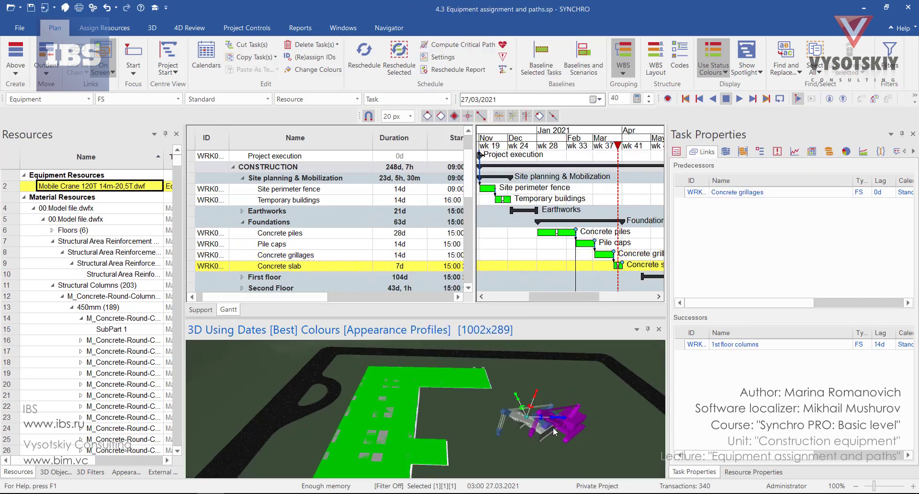
{"action": "middle_click_drag", "start_coordinate": [553, 427], "coordinate": [412, 442]}
Deselect the crane and move the focus time back to 25/12/2020, before the Foundations tasks.
{"action": "left_click", "coordinate": [412, 443]}
{"action": "left_click_drag", "start_coordinate": [618, 146], "coordinate": [531, 146]}
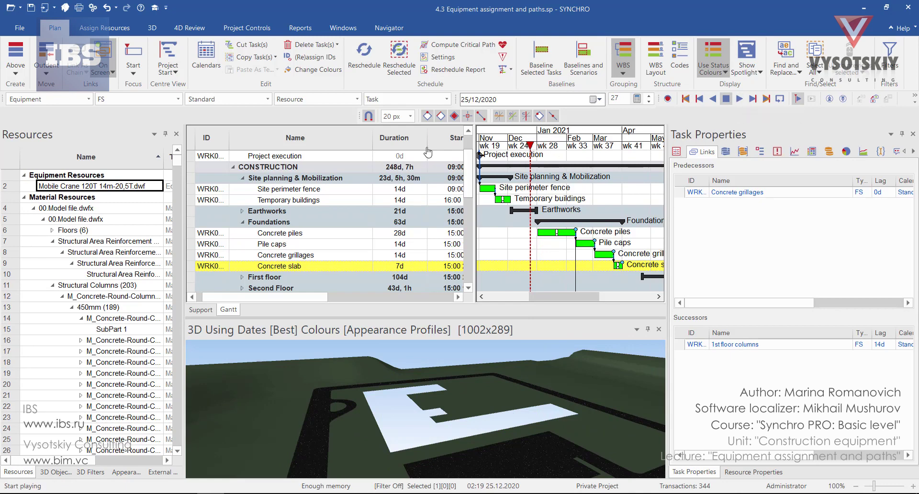
Set the 4D playback speed to 2 Days and play the construction sequence from 25/12/2020.
{"action": "left_click", "coordinate": [204, 30]}
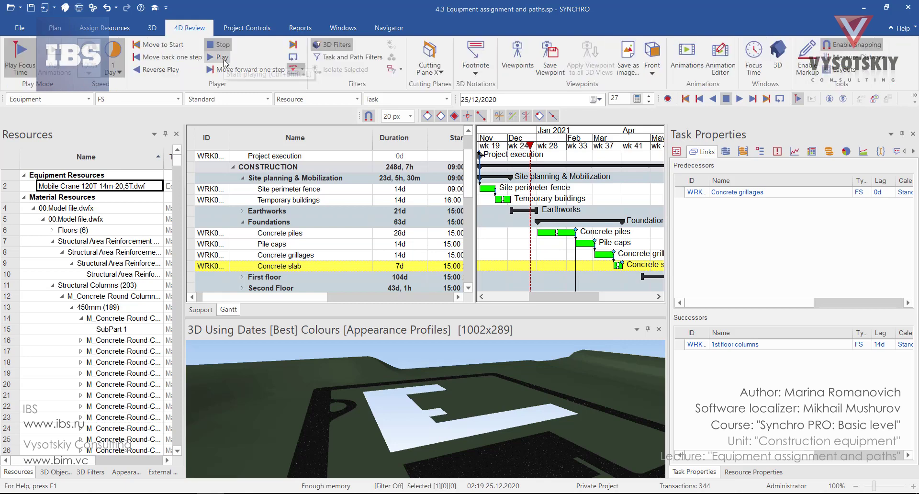
{"action": "left_click", "coordinate": [115, 72]}
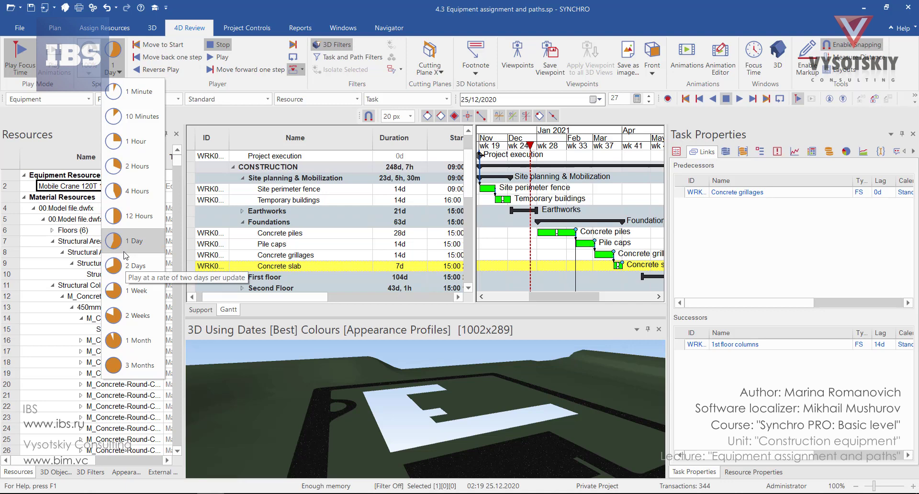
{"action": "left_click", "coordinate": [126, 267]}
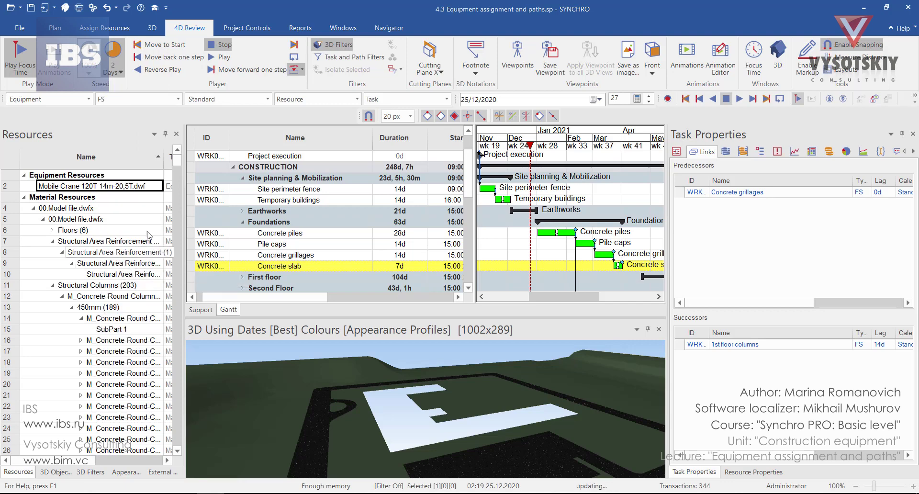
{"action": "left_click", "coordinate": [220, 58]}
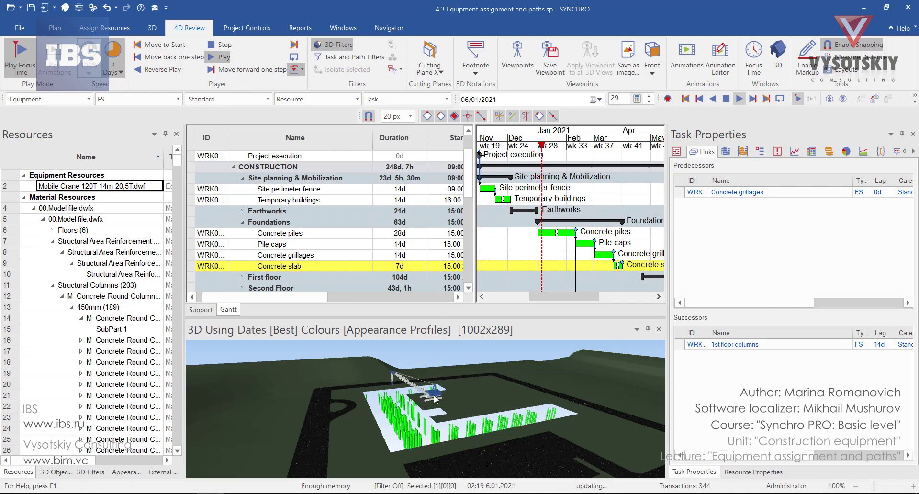
Examine the crane's position at each foundation task from close up and from different sides during playback.
{"action": "scroll", "coordinate": [435, 398], "scroll_direction": "up", "scroll_amount": 3}
{"action": "middle_click_drag", "start_coordinate": [435, 398], "coordinate": [570, 413]}
{"action": "mouse_move", "coordinate": [569, 412]}
{"action": "left_mouse_down"}
{"action": "mouse_move", "coordinate": [542, 392]}
{"action": "mouse_move", "coordinate": [456, 405]}
{"action": "mouse_move", "coordinate": [487, 410]}
{"action": "mouse_move", "coordinate": [509, 384]}
{"action": "left_mouse_up"}
{"action": "scroll", "coordinate": [454, 401], "scroll_direction": "down", "scroll_amount": 5}
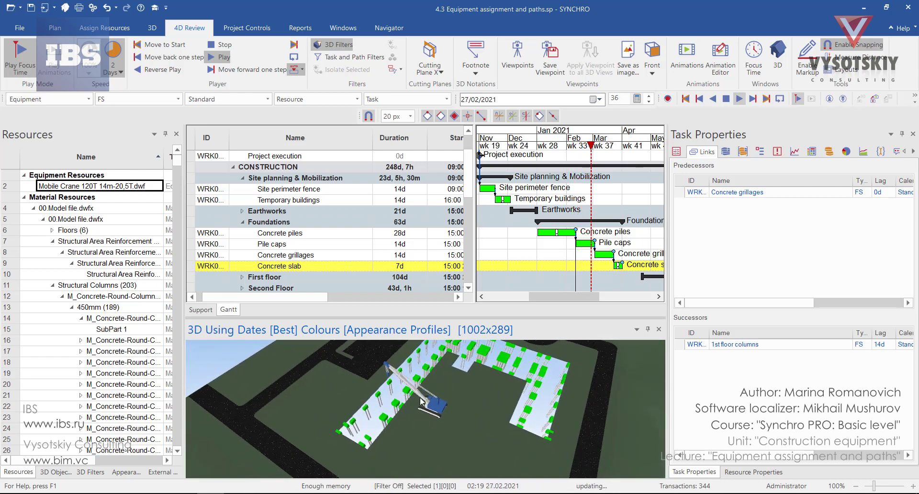
{"action": "left_click_drag", "start_coordinate": [473, 422], "coordinate": [395, 374]}
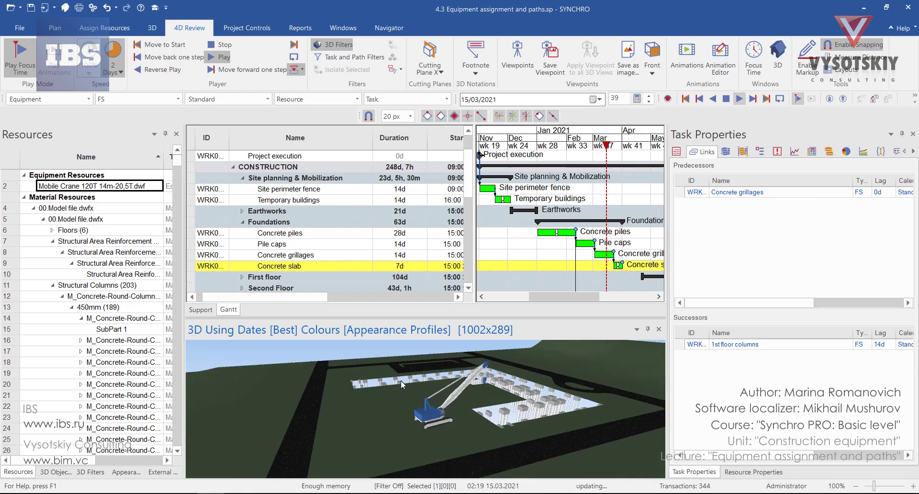